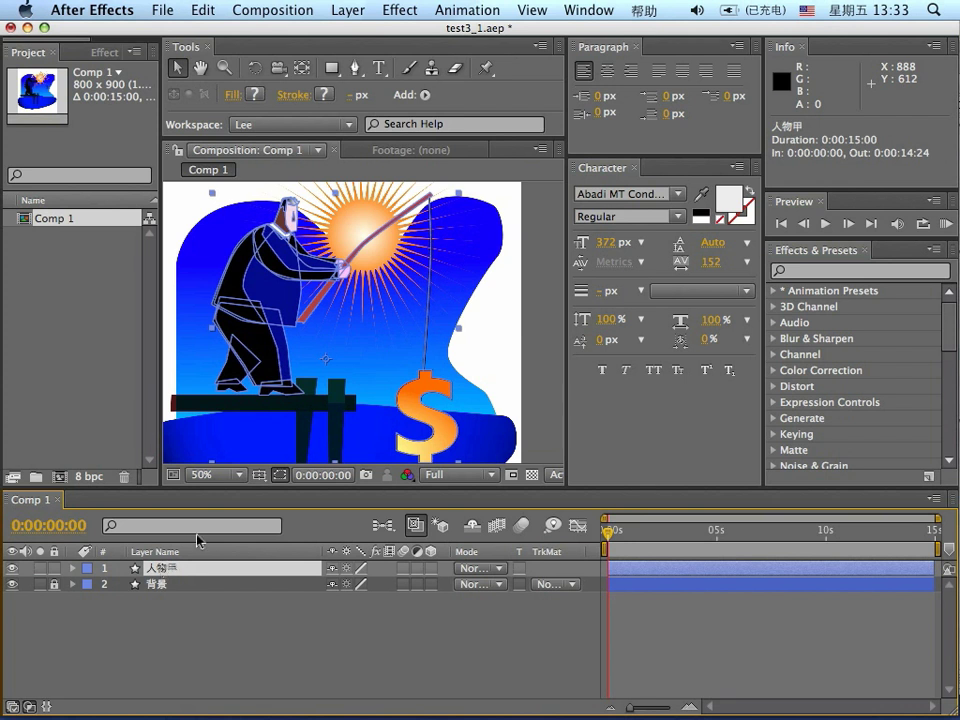
# Step: Place puppet pins on the man's head, shoulder, hip, hand and both feet, and on top of the dollar sign
pyautogui.click(487, 68)
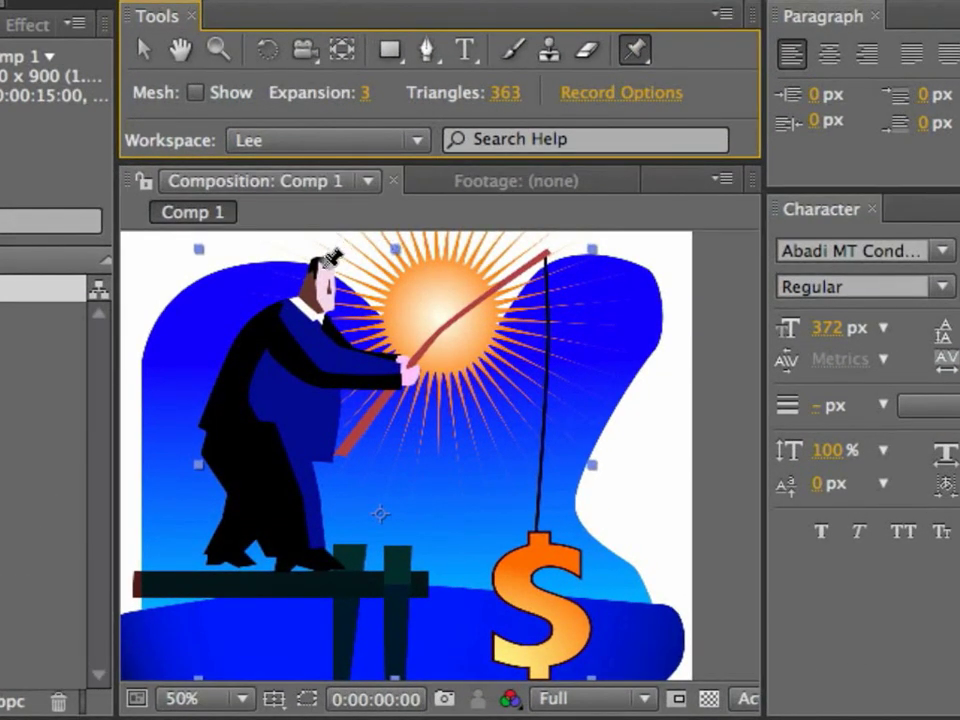
pyautogui.click(322, 265)
pyautogui.click(282, 317)
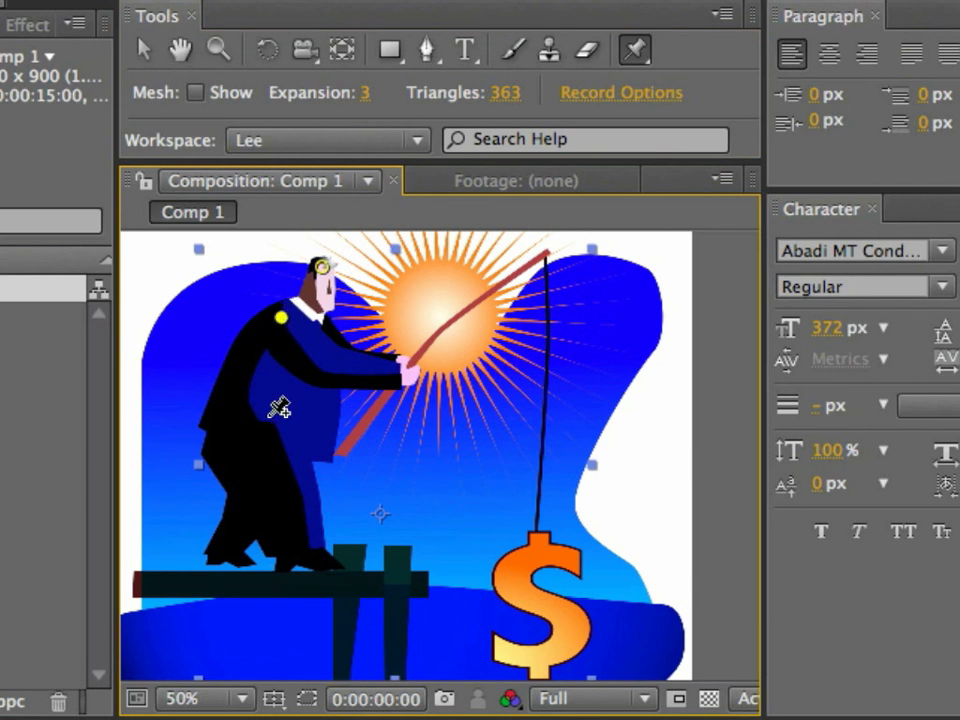
pyautogui.click(216, 436)
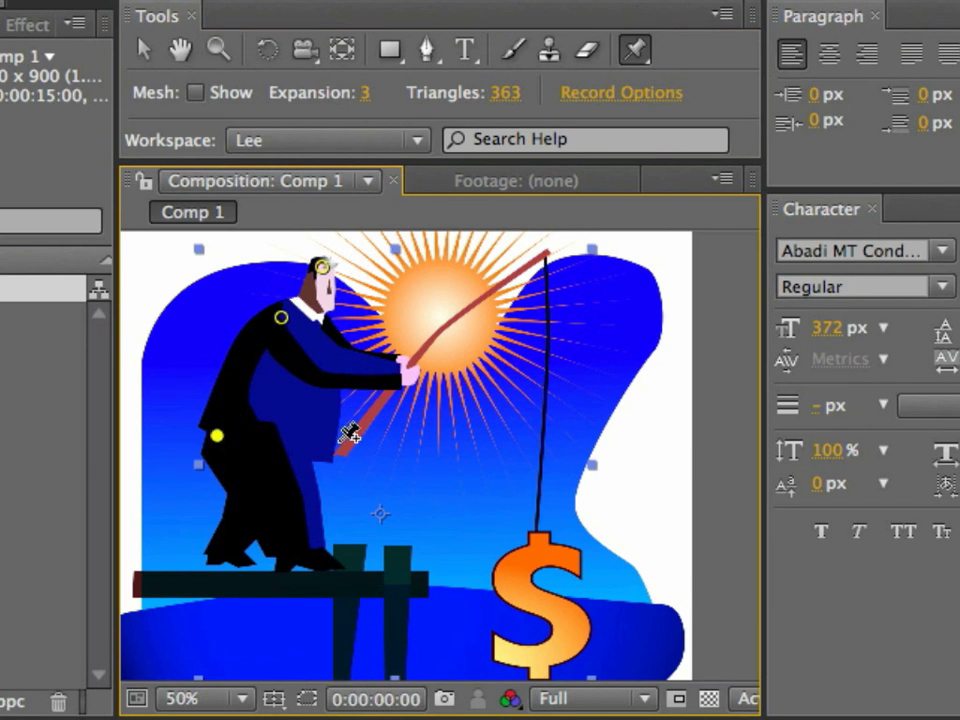
pyautogui.click(405, 370)
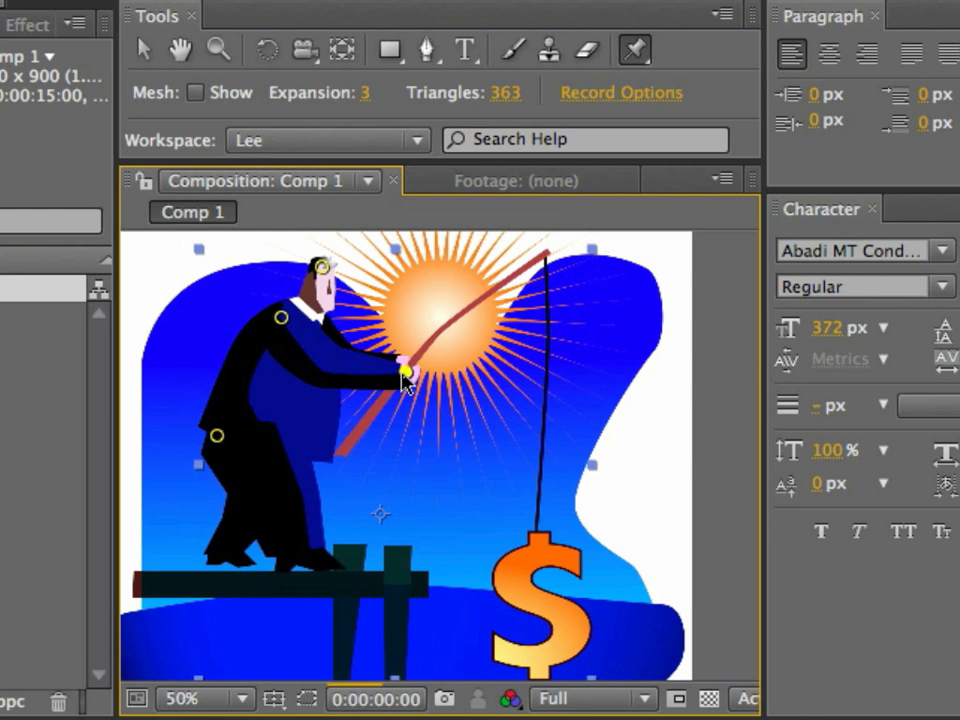
pyautogui.click(213, 557)
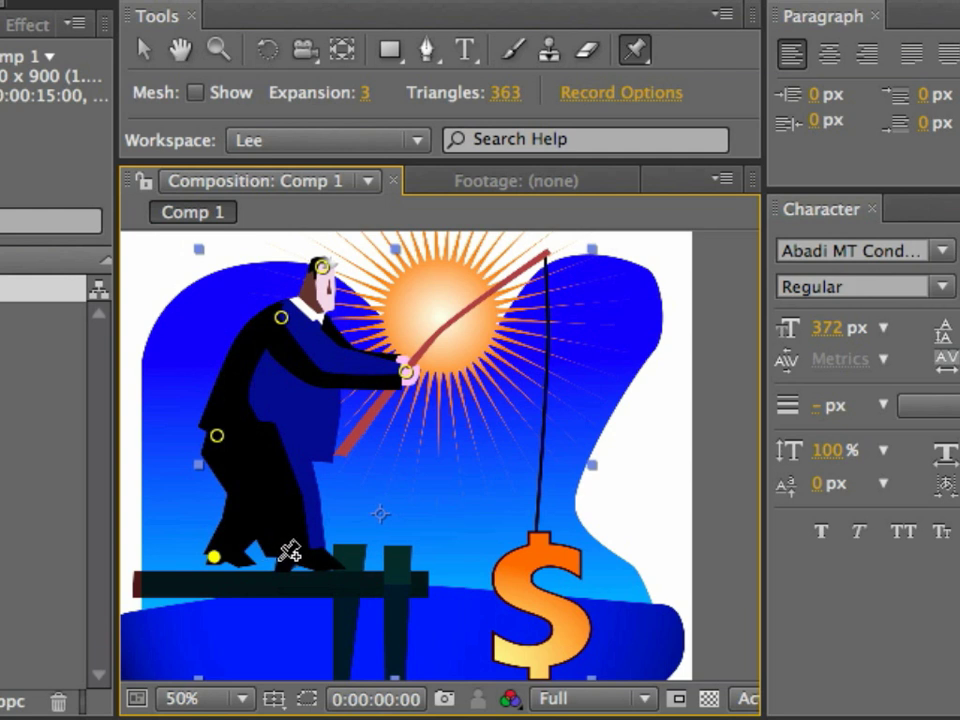
pyautogui.click(283, 565)
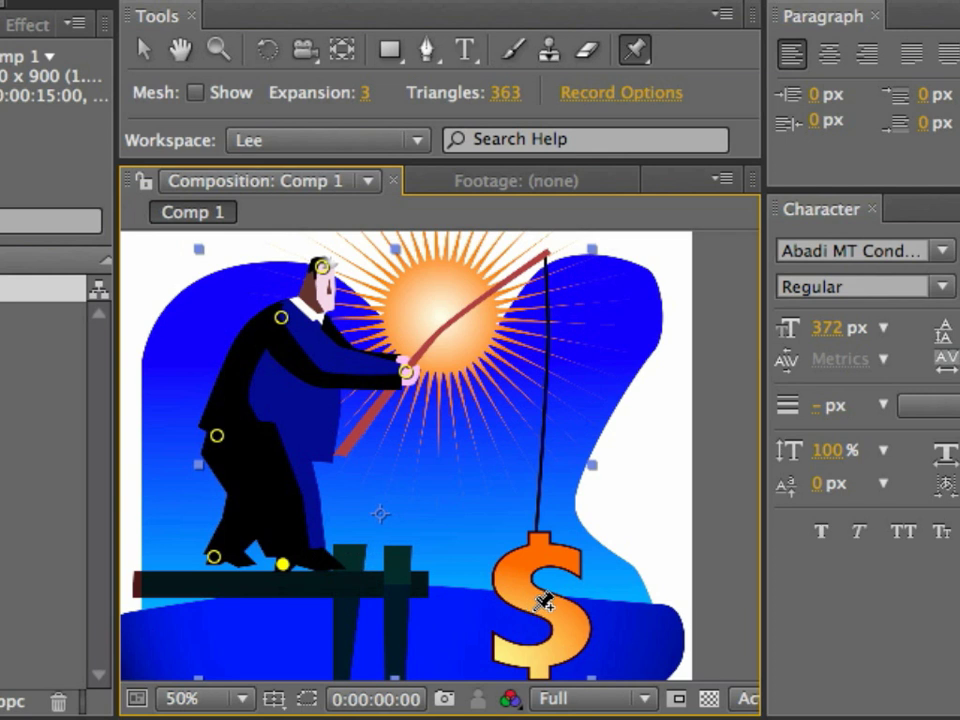
pyautogui.click(541, 540)
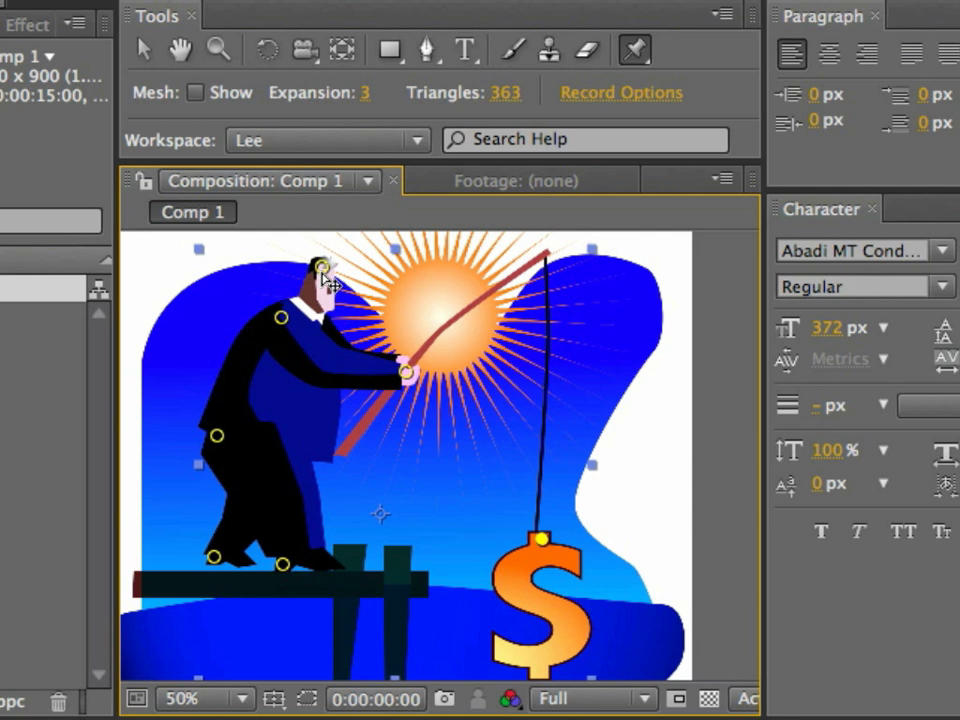
# Step: Shift the head pin slightly backward and test the shoulder pin, leaving it at its starting spot
pyautogui.click(323, 268)
pyautogui.moveTo(323, 268)
pyautogui.mouseDown()
pyautogui.moveTo(298, 270)
pyautogui.moveTo(316, 266)
pyautogui.mouseUp()
pyautogui.click(282, 319)
pyautogui.moveTo(283, 321)
pyautogui.mouseDown()
pyautogui.moveTo(200, 322)
pyautogui.moveTo(345, 340)
pyautogui.moveTo(190, 340)
pyautogui.moveTo(396, 368)
pyautogui.moveTo(182, 364)
pyautogui.moveTo(458, 362)
pyautogui.moveTo(238, 370)
pyautogui.moveTo(282, 317)
pyautogui.mouseUp()
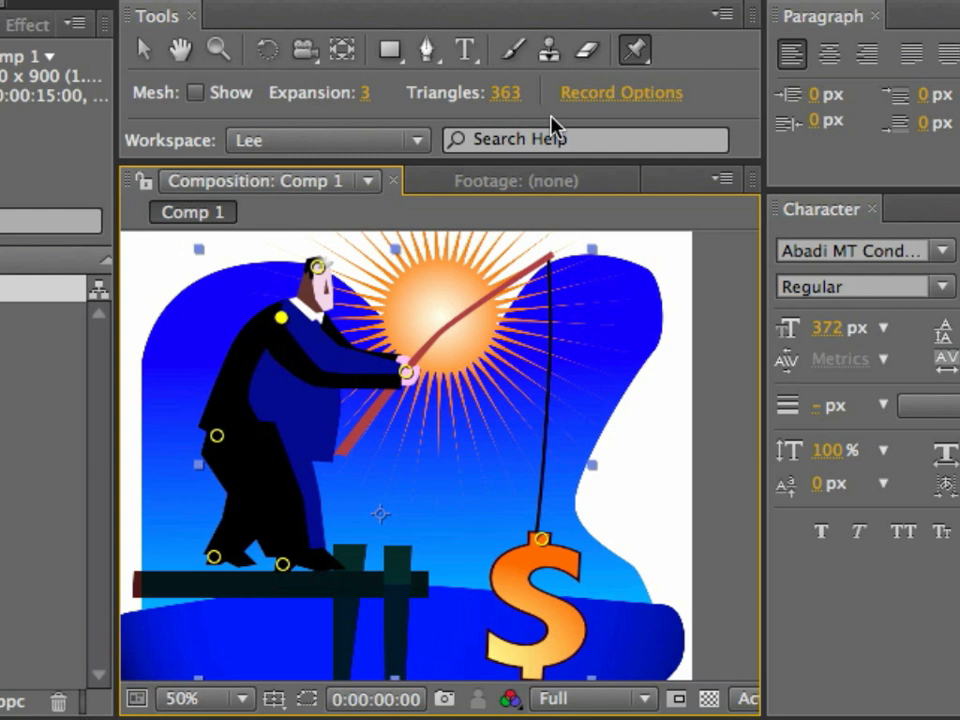
# Step: Show the puppet mesh and set Triangles to 354 and Expansion to 3
pyautogui.click(194, 96)
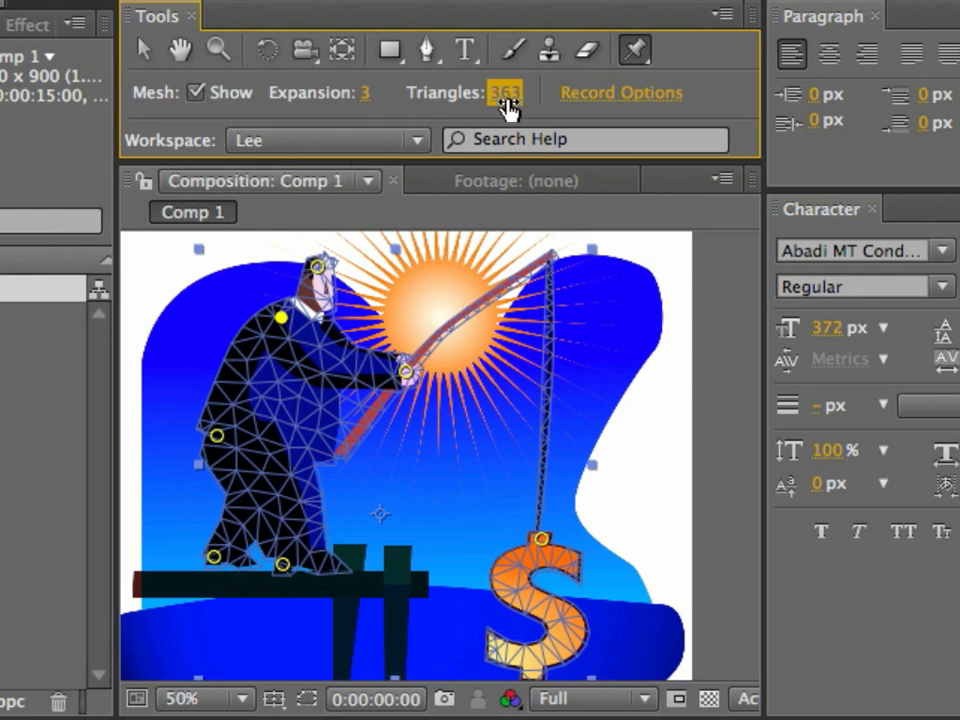
pyautogui.moveTo(508, 104)
pyautogui.mouseDown()
pyautogui.moveTo(496, 102)
pyautogui.moveTo(514, 105)
pyautogui.moveTo(499, 113)
pyautogui.mouseUp()
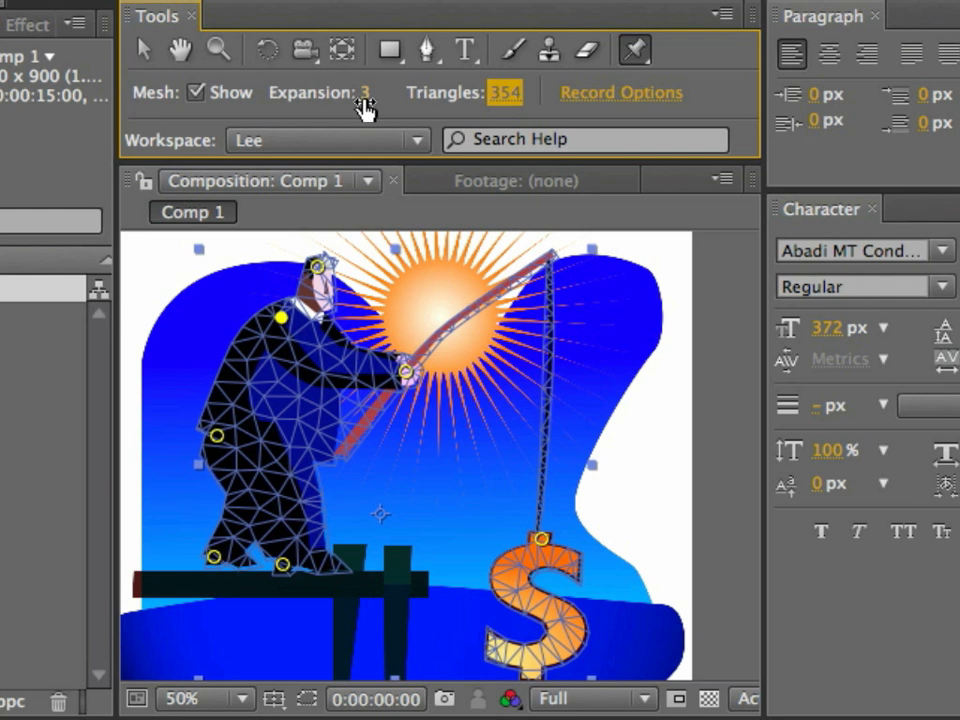
pyautogui.moveTo(364, 110)
pyautogui.mouseDown()
pyautogui.moveTo(388, 111)
pyautogui.moveTo(360, 111)
pyautogui.mouseUp()
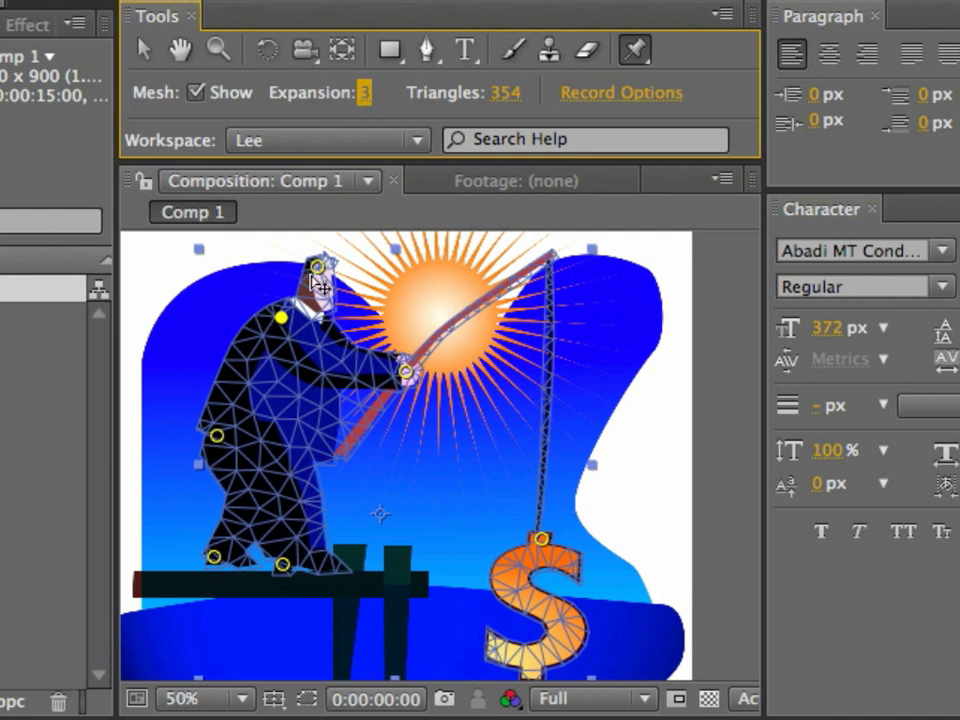
# Step: Try moving the head pin and pulling the hip pin far behind the body, and undo the hip move
pyautogui.moveTo(317, 268)
pyautogui.mouseDown()
pyautogui.moveTo(418, 274)
pyautogui.moveTo(294, 266)
pyautogui.moveTo(381, 268)
pyautogui.moveTo(317, 268)
pyautogui.mouseUp()
pyautogui.click(217, 437)
pyautogui.moveTo(190, 468); pyautogui.dragTo(216, 436)
pyautogui.moveTo(318, 272)
pyautogui.mouseDown()
pyautogui.moveTo(435, 274)
pyautogui.moveTo(158, 264)
pyautogui.moveTo(372, 276)
pyautogui.moveTo(317, 266)
pyautogui.mouseUp()
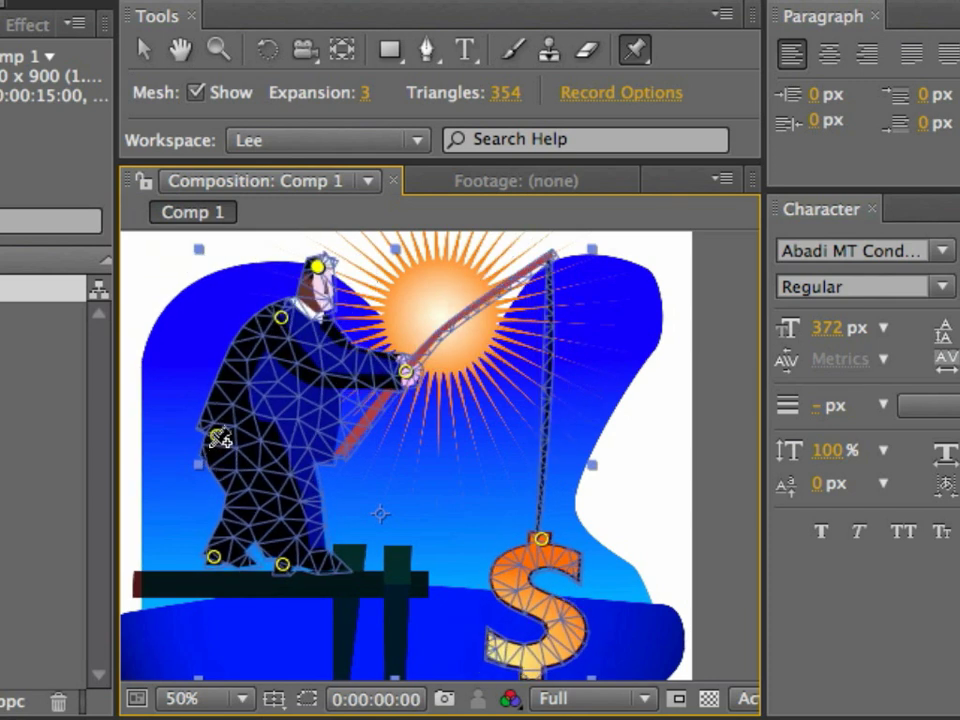
pyautogui.moveTo(215, 440); pyautogui.dragTo(106, 465)
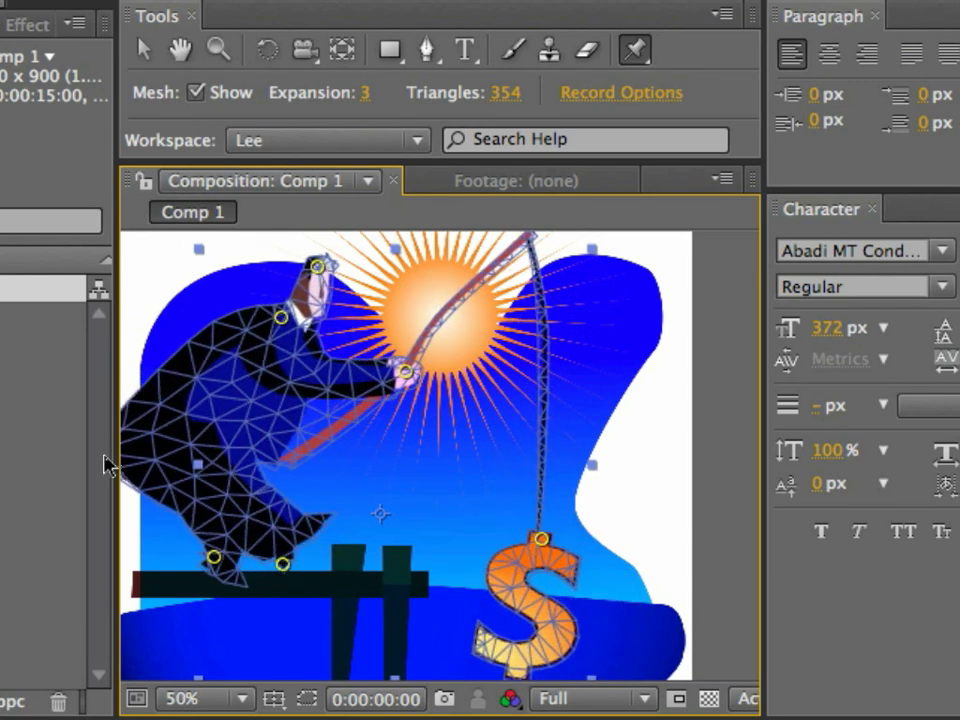
pyautogui.hotkey('ctrl', 'z')
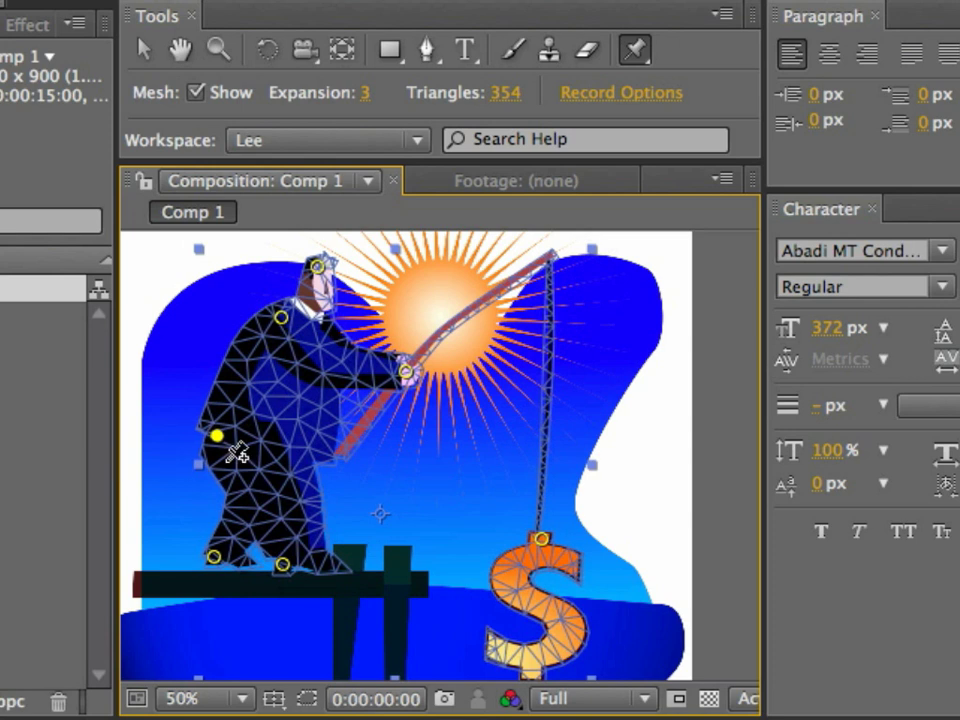
# Step: Try lifting the front foot pin and swinging the head pin from side to side
pyautogui.moveTo(284, 566); pyautogui.dragTo(424, 481)
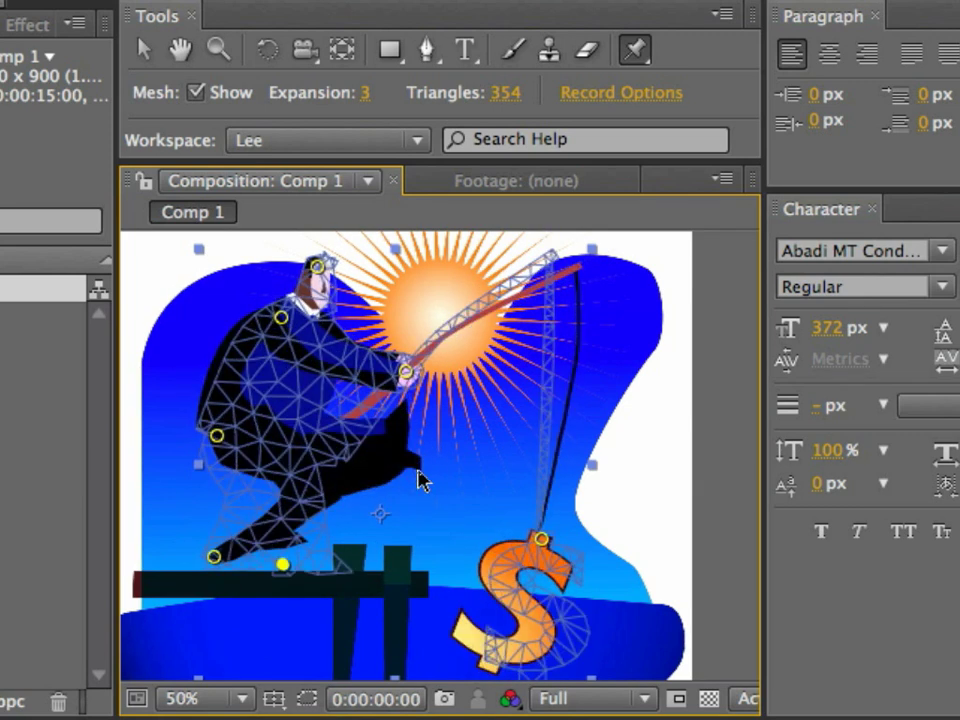
pyautogui.moveTo(316, 266); pyautogui.dragTo(388, 240)
pyautogui.moveTo(391, 265)
pyautogui.mouseDown()
pyautogui.moveTo(266, 274)
pyautogui.moveTo(245, 266)
pyautogui.moveTo(365, 272)
pyautogui.moveTo(210, 257)
pyautogui.moveTo(283, 270)
pyautogui.mouseUp()
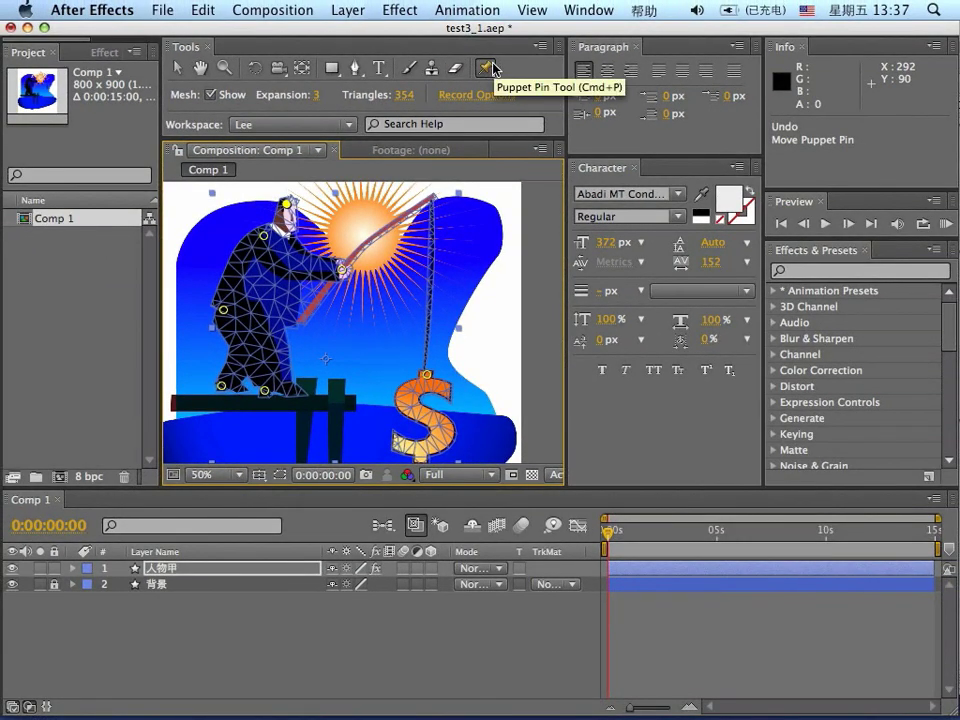
# Step: Switch to the Puppet Starch tool and show its mesh around the man's head
pyautogui.moveTo(492, 68); pyautogui.dragTo(672, 113)
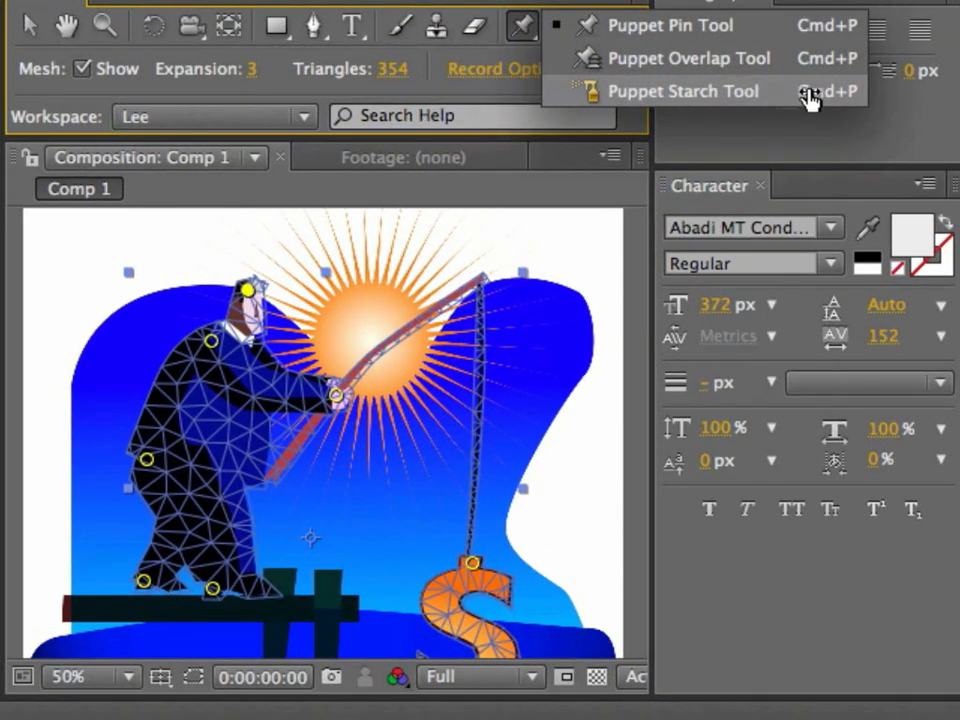
pyautogui.moveTo(808, 100); pyautogui.dragTo(800, 104)
pyautogui.click(790, 92)
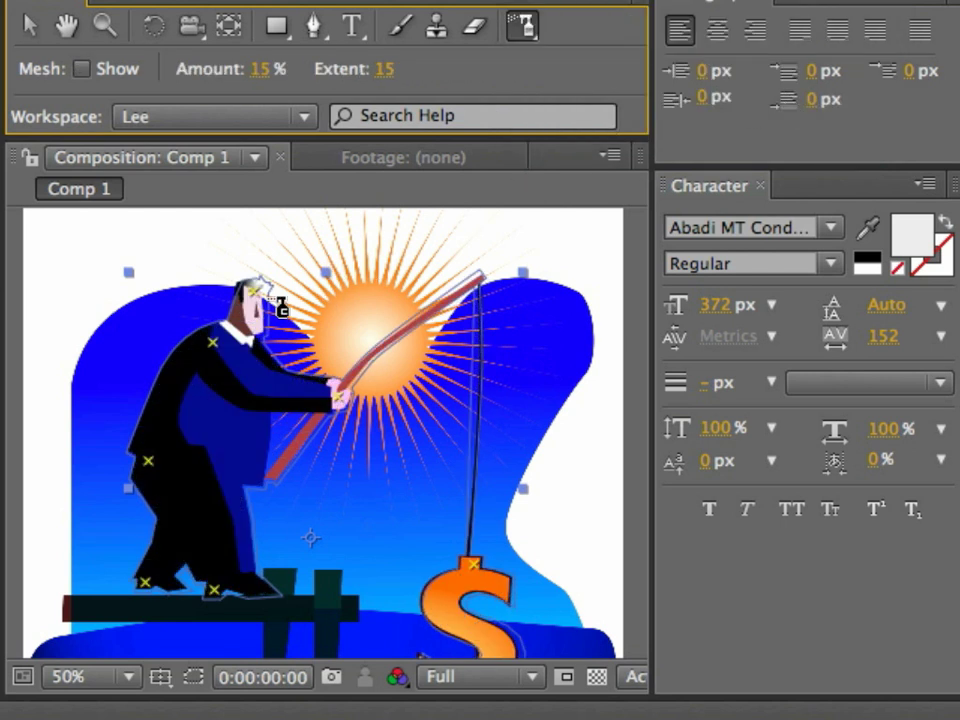
pyautogui.press('.')
pyautogui.press('.')
pyautogui.press('space')
pyautogui.moveTo(231, 298); pyautogui.dragTo(437, 713)
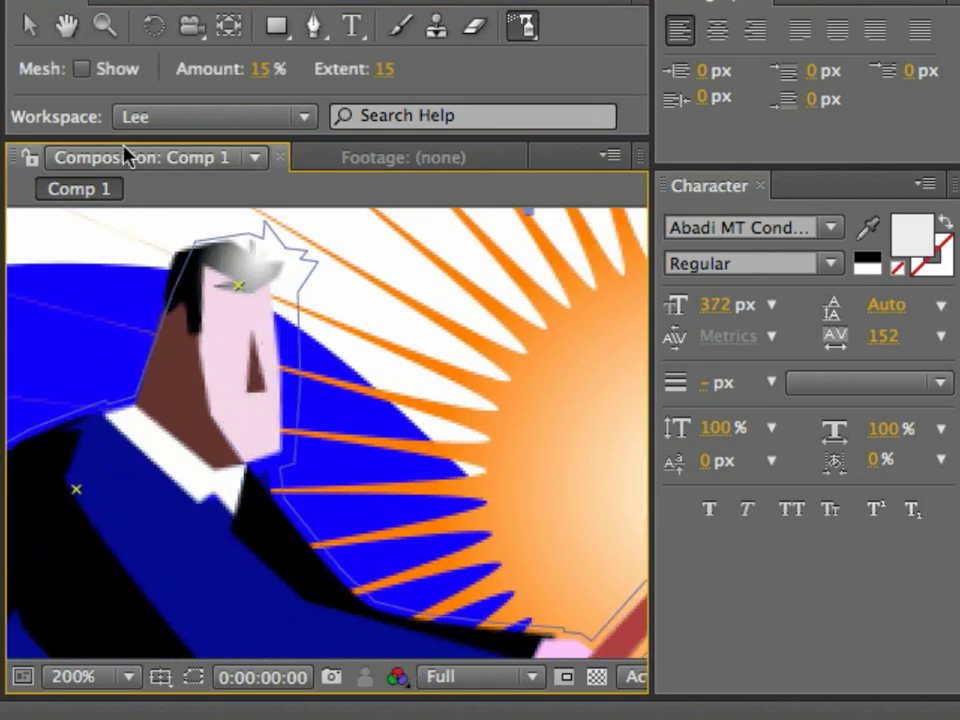
pyautogui.click(84, 71)
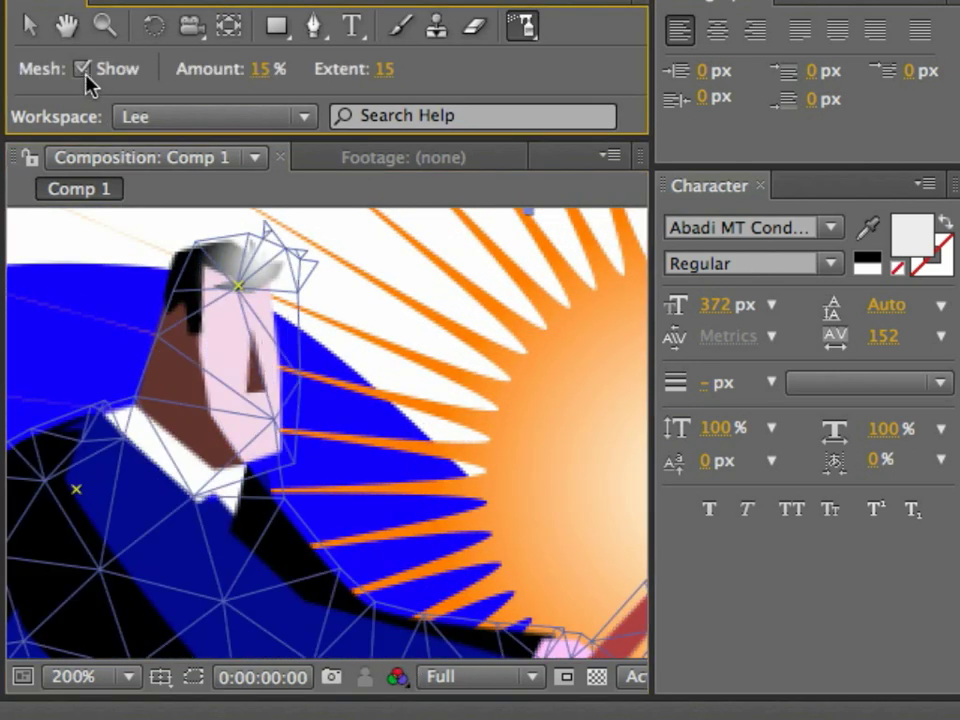
# Step: Add starch pins to the man's hair, cheek and jaw until the whole head is covered
pyautogui.click(238, 261)
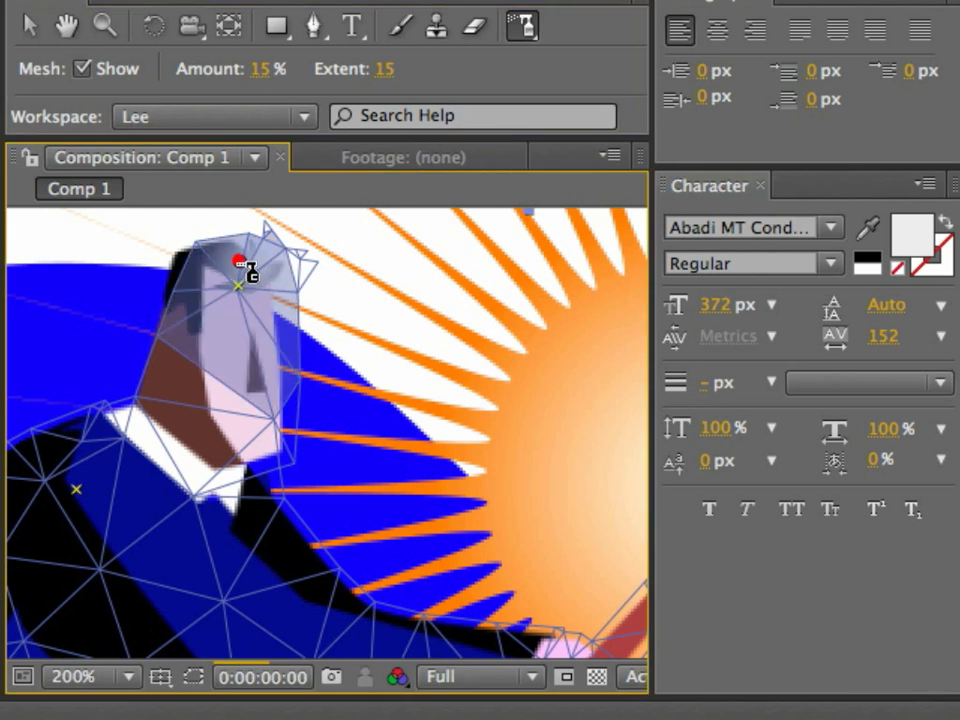
pyautogui.click(189, 377)
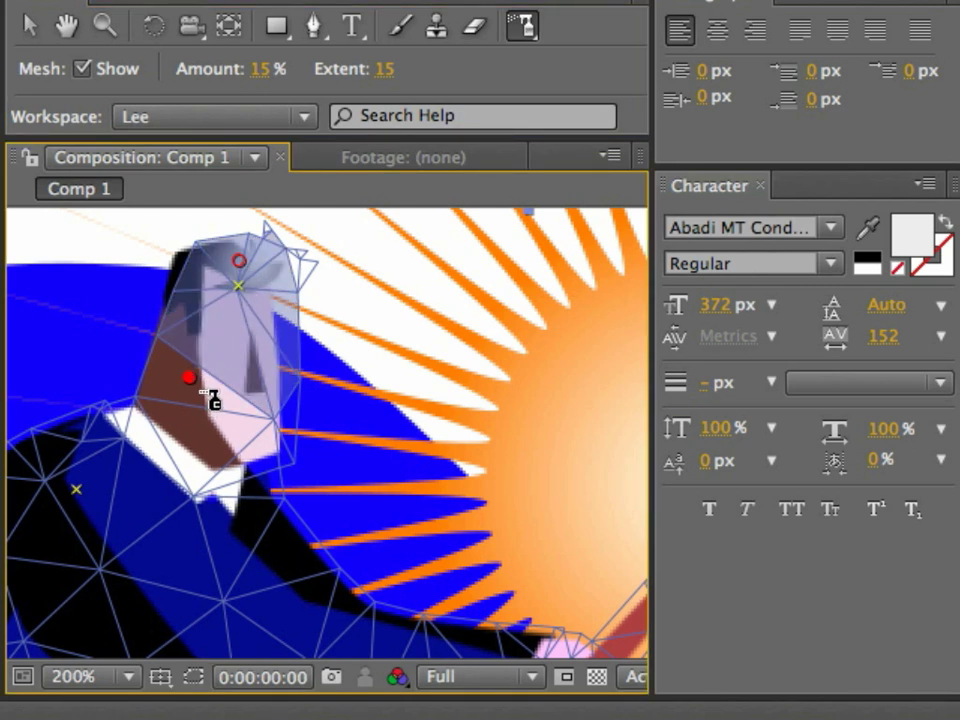
pyautogui.click(221, 431)
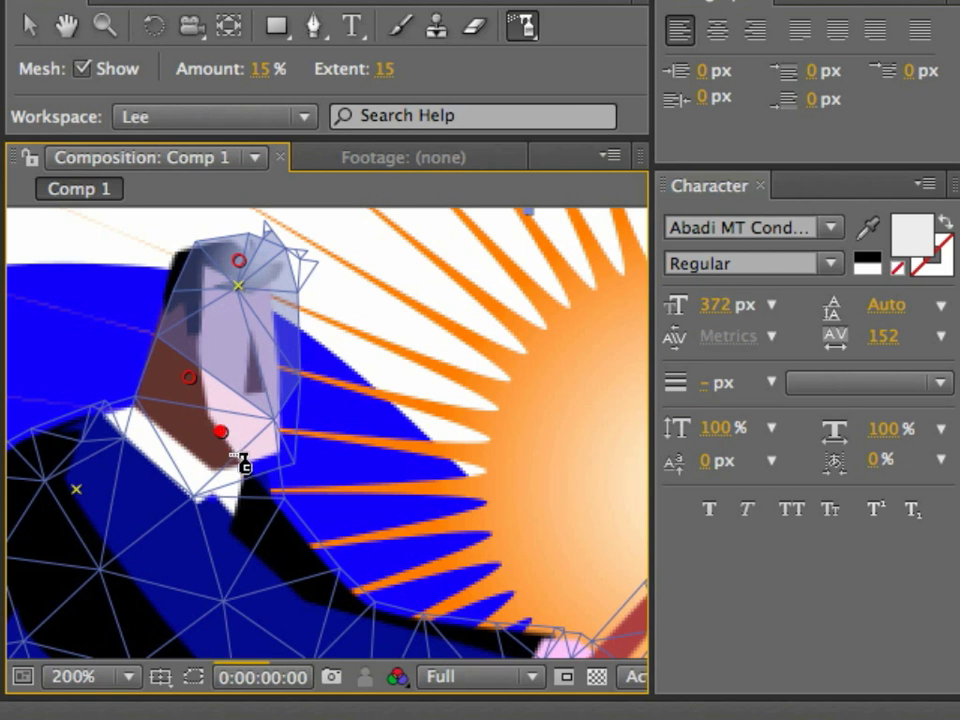
pyautogui.click(178, 352)
pyautogui.click(185, 396)
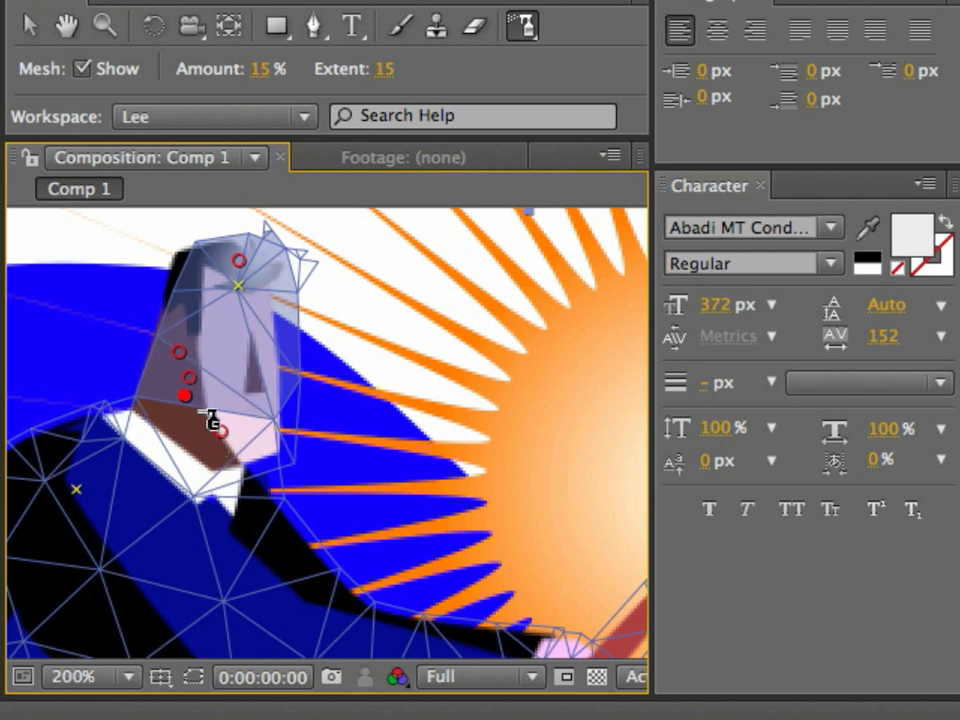
pyautogui.moveTo(205, 430); pyautogui.dragTo(250, 455)
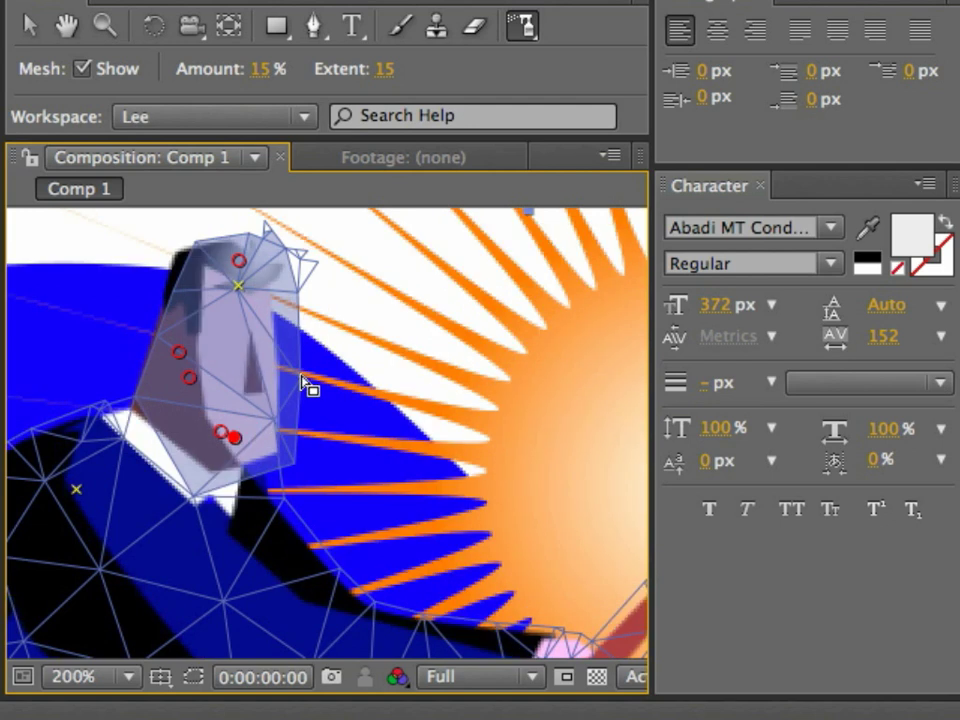
# Step: Switch back to the Puppet Pin tool and try moving the head pin to test the stiffened head
pyautogui.scroll(-3, 308, 386)
pyautogui.scroll(2, 306, 383)
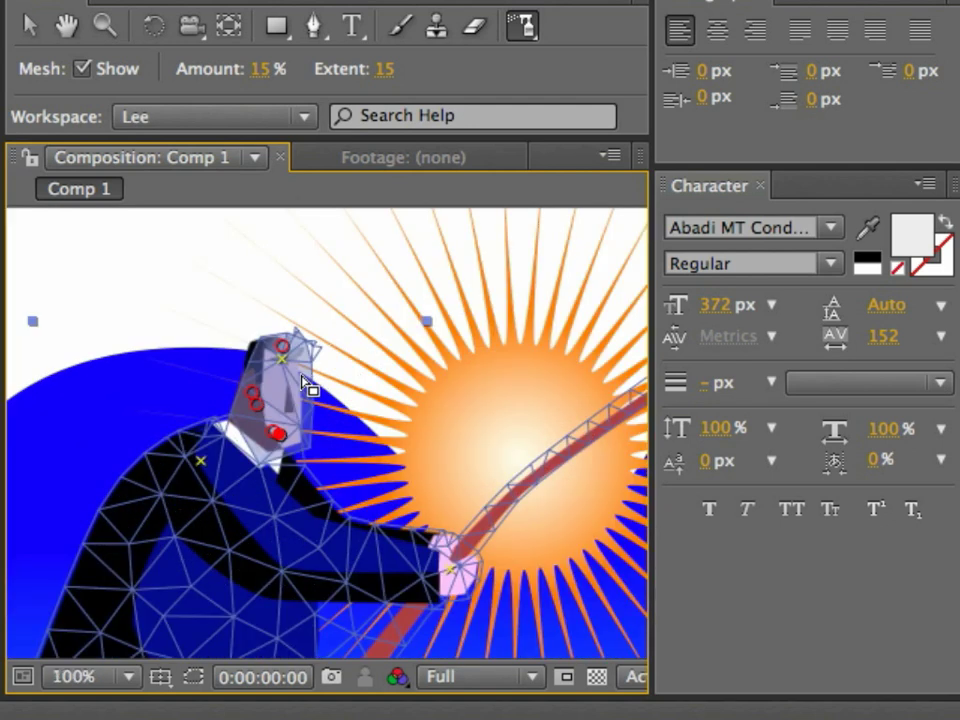
pyautogui.click(535, 30)
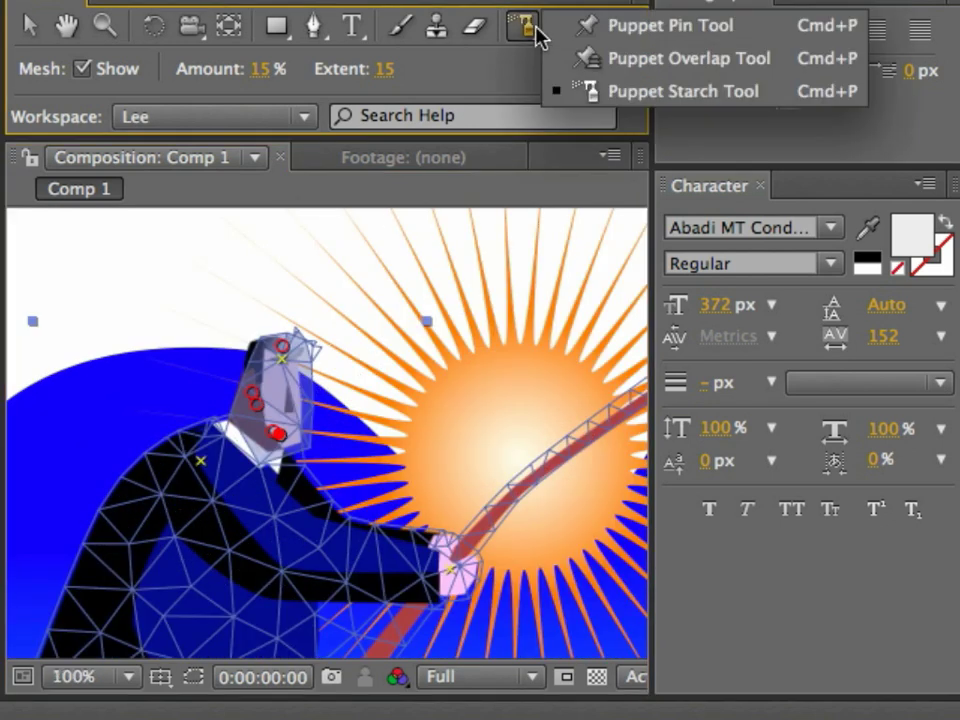
pyautogui.click(590, 28)
pyautogui.moveTo(283, 360); pyautogui.dragTo(243, 347)
pyautogui.moveTo(360, 358); pyautogui.dragTo(208, 378)
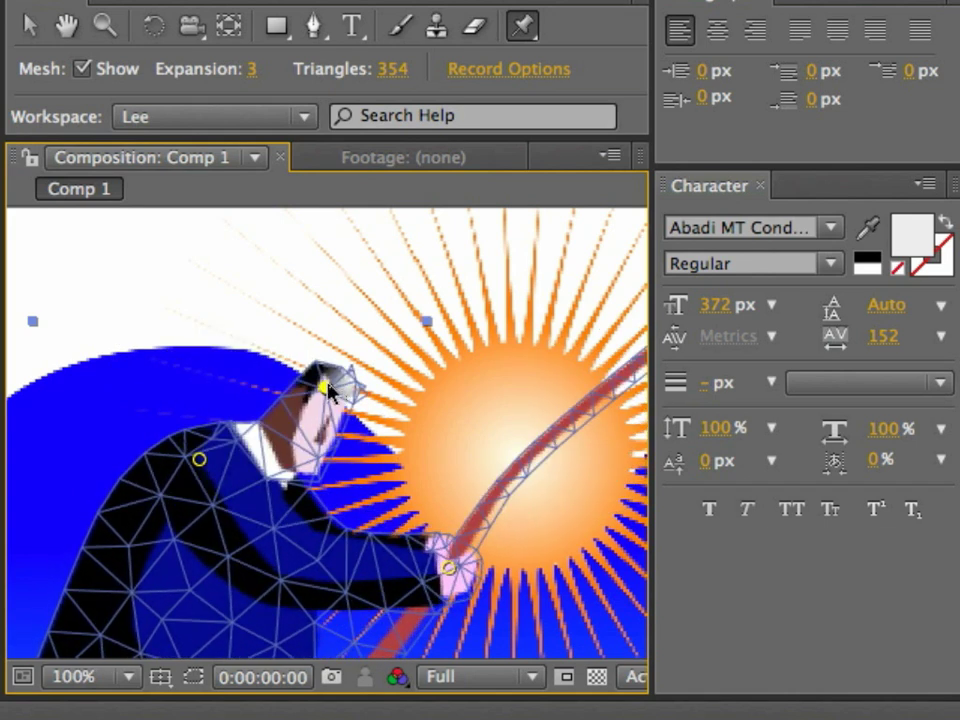
# Step: Try bending the body with the shoulder pin and lowering the hand pin, and undo these moves
pyautogui.scroll(-4, 335, 395)
pyautogui.scroll(2, 335, 395)
pyautogui.moveTo(424, 516); pyautogui.dragTo(418, 355)
pyautogui.moveTo(330, 235)
pyautogui.mouseDown()
pyautogui.moveTo(302, 229)
pyautogui.moveTo(367, 247)
pyautogui.moveTo(279, 227)
pyautogui.moveTo(392, 229)
pyautogui.moveTo(285, 238)
pyautogui.moveTo(332, 232)
pyautogui.mouseUp()
pyautogui.moveTo(267, 271); pyautogui.dragTo(205, 272)
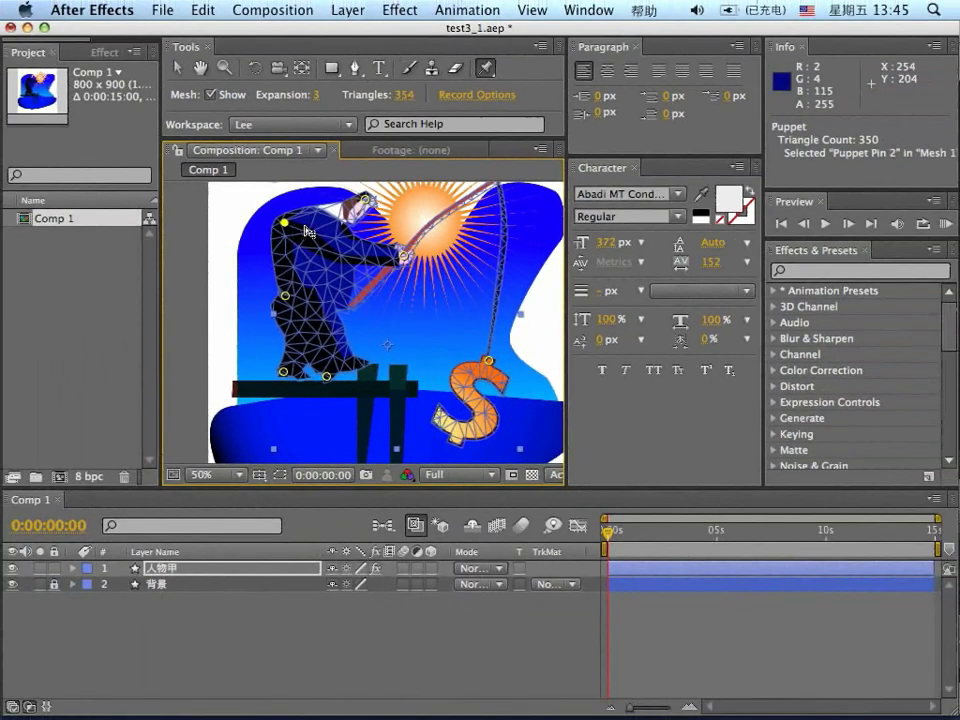
pyautogui.moveTo(308, 232)
pyautogui.mouseDown()
pyautogui.moveTo(300, 215)
pyautogui.moveTo(265, 218)
pyautogui.moveTo(312, 235)
pyautogui.mouseUp()
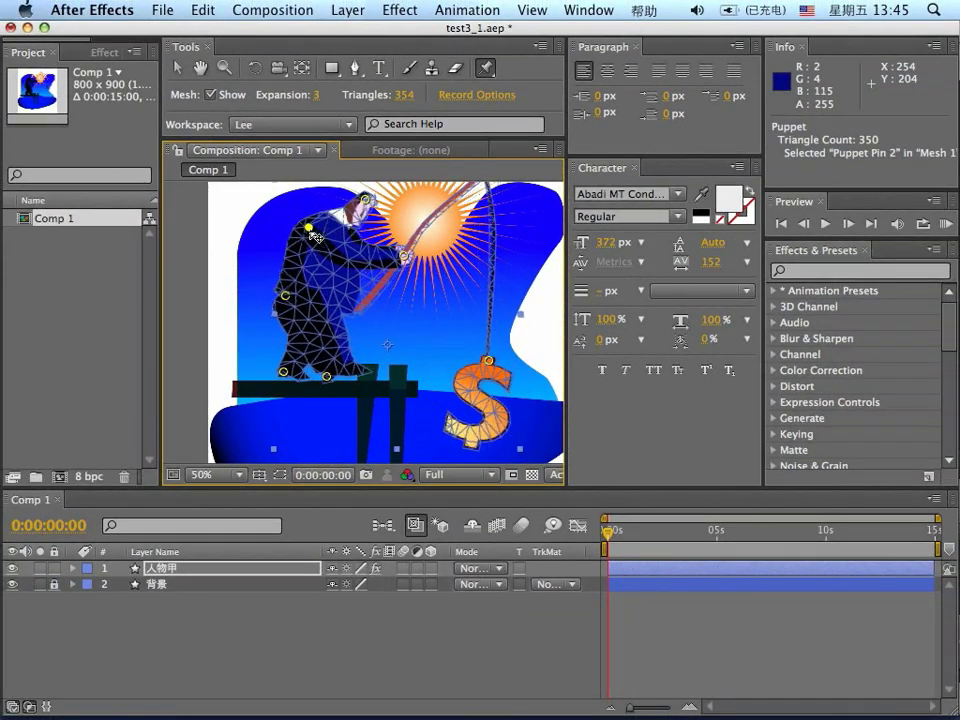
pyautogui.press('super+z')
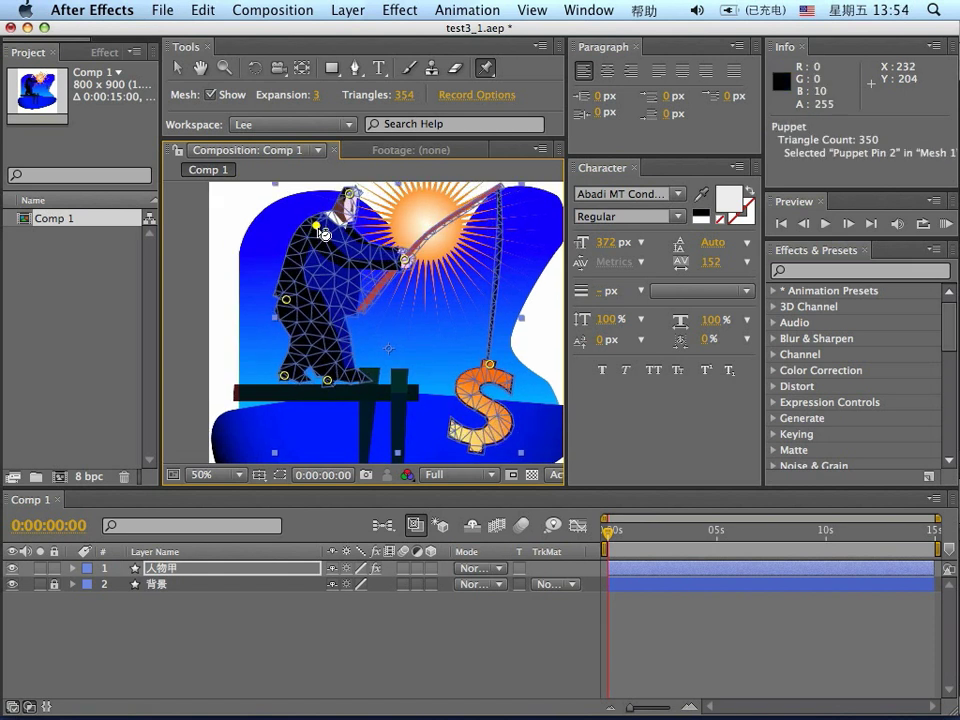
pyautogui.press('super+z')
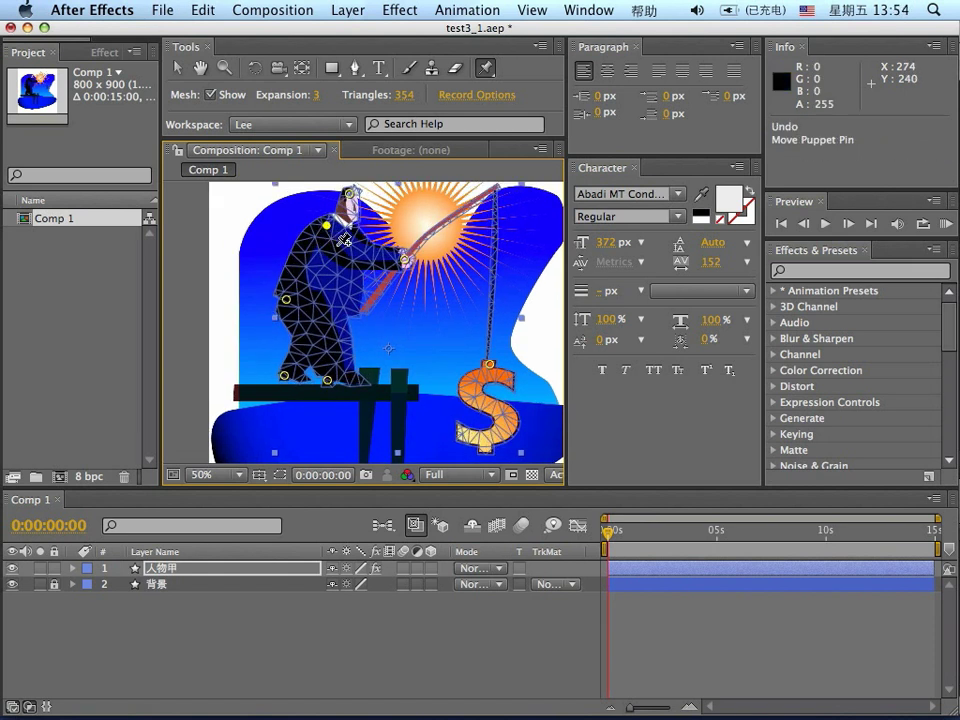
pyautogui.moveTo(405, 259)
pyautogui.mouseDown()
pyautogui.moveTo(419, 234)
pyautogui.moveTo(411, 261)
pyautogui.moveTo(434, 278)
pyautogui.moveTo(397, 274)
pyautogui.mouseUp()
pyautogui.press('super+z')
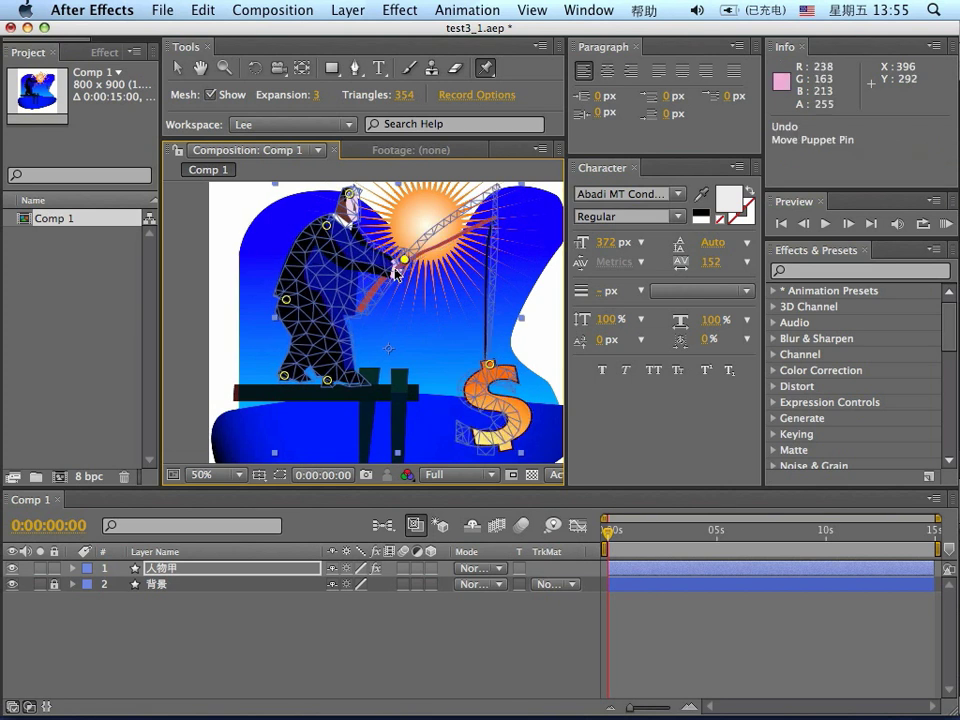
# Step: Select the shoulder, head and hip pins together, try moving them backward, and undo the pin moves
pyautogui.click(329, 227)
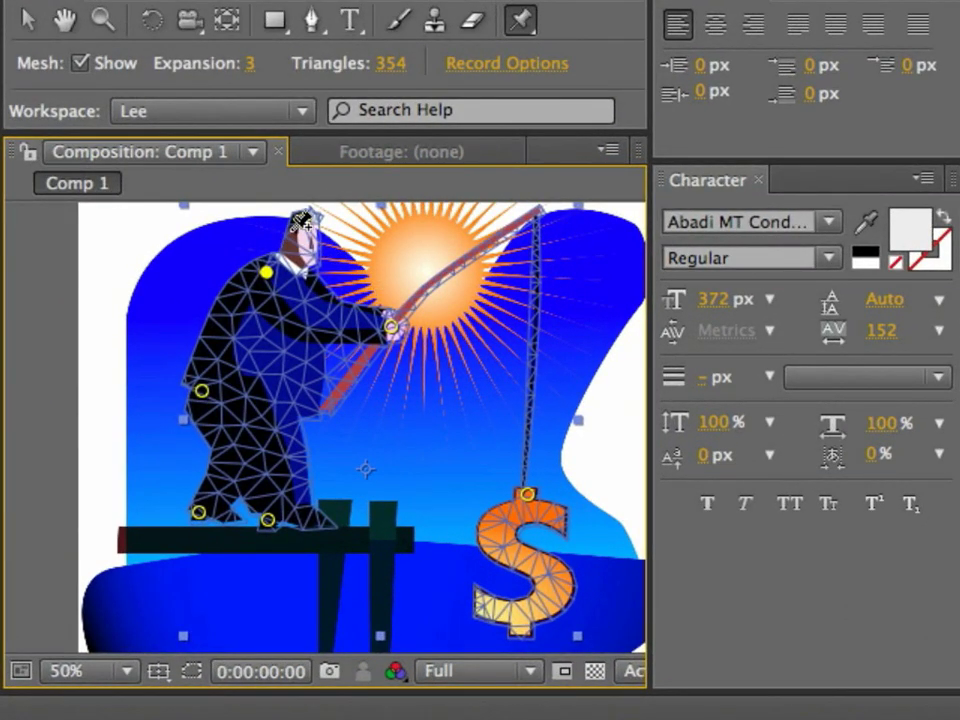
pyautogui.moveTo(310, 232); pyautogui.dragTo(284, 230)
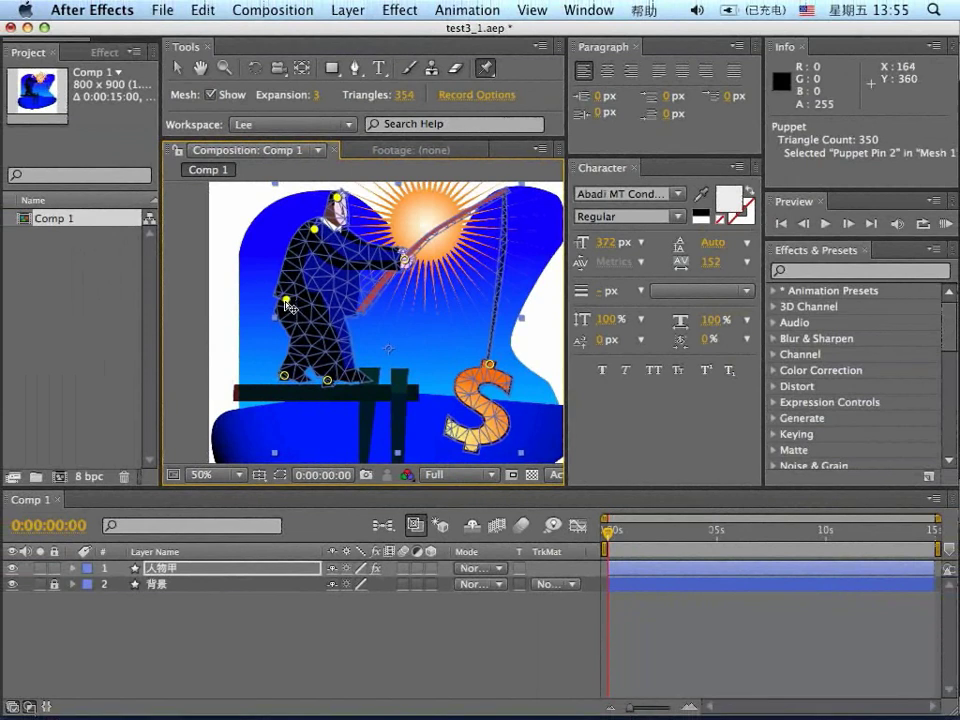
pyautogui.moveTo(202, 390)
pyautogui.mouseDown()
pyautogui.moveTo(235, 330)
pyautogui.moveTo(205, 392)
pyautogui.mouseUp()
pyautogui.moveTo(327, 306); pyautogui.dragTo(258, 299)
pyautogui.press('super+z')
pyautogui.press('super+z')
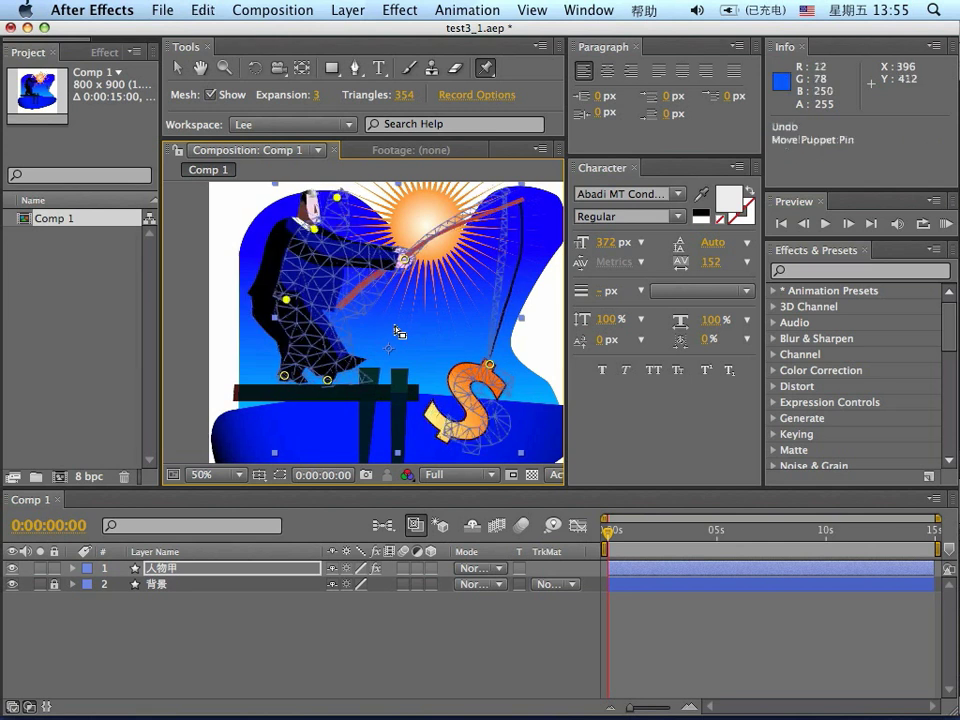
pyautogui.press('super+z')
pyautogui.press('super+z')
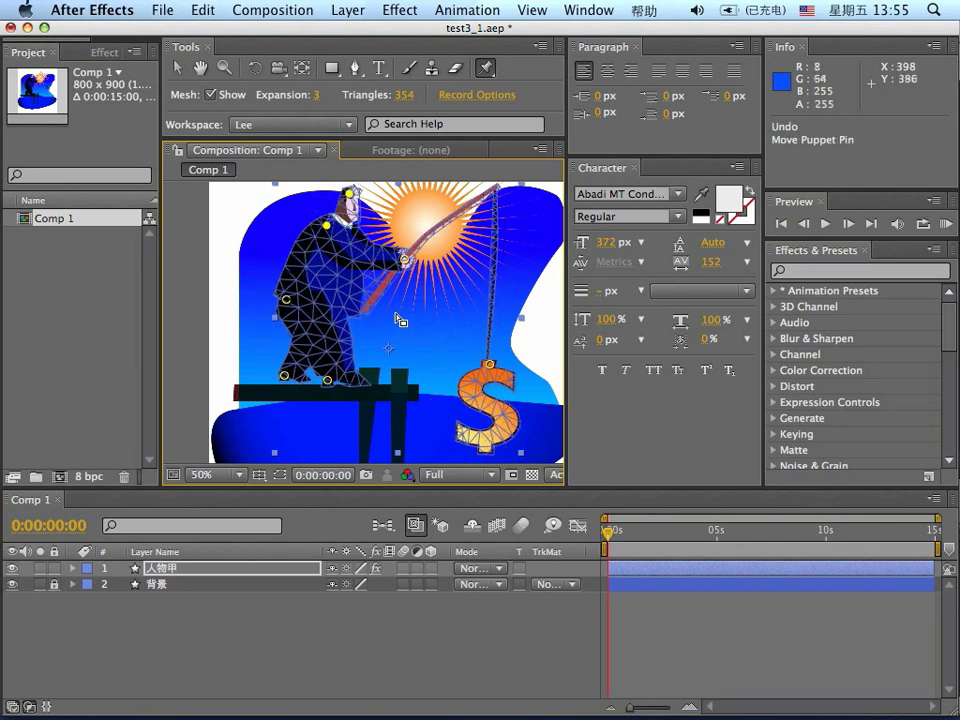